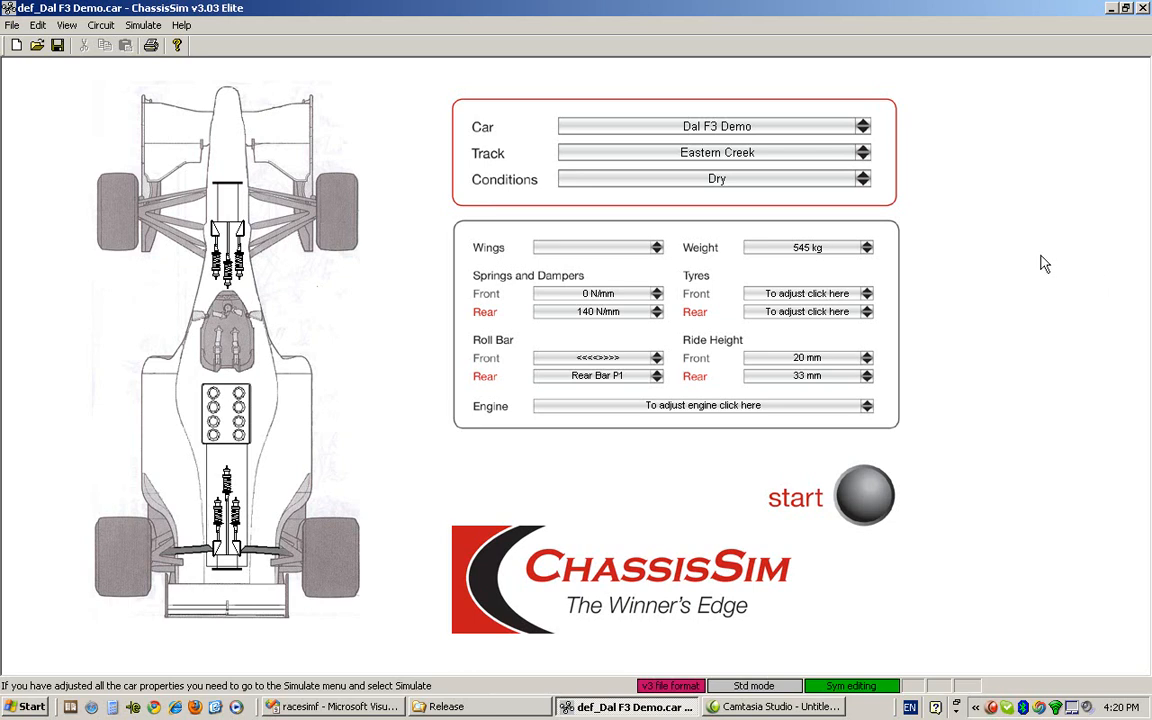
Step: Start a simulation with the 7 post rig activated and keep the rig option on Analysis mode
{"action": "left_click", "coordinate": [866, 497]}
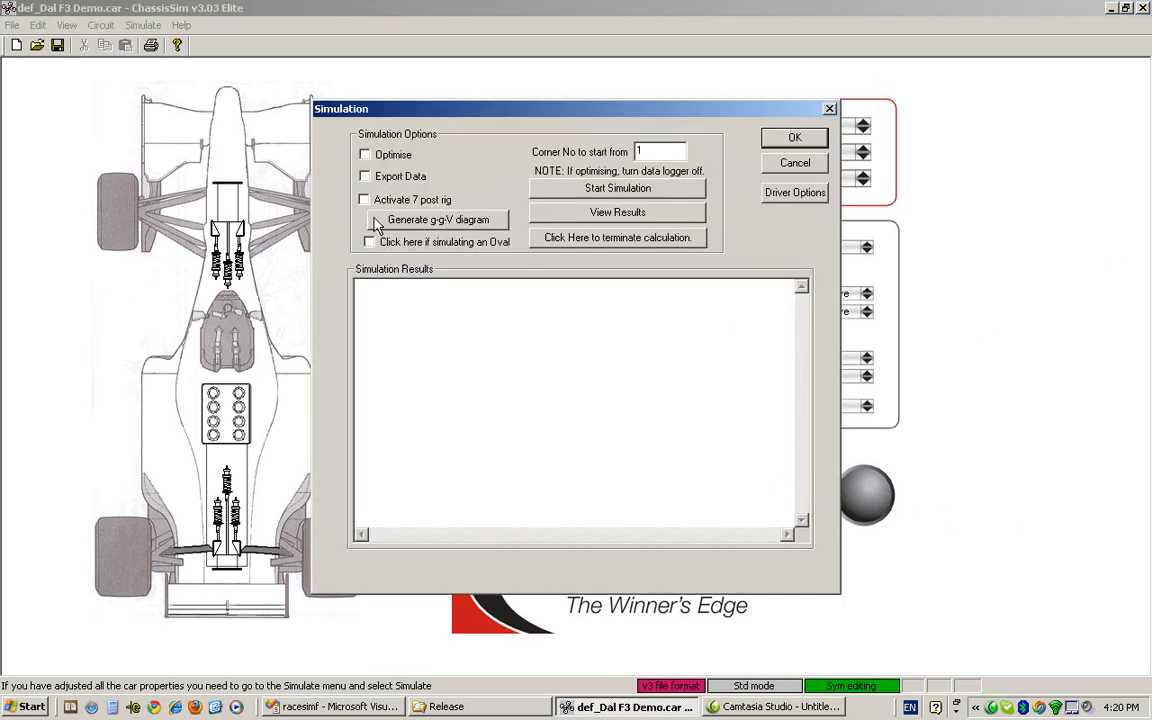
{"action": "left_click", "coordinate": [400, 203]}
{"action": "left_click", "coordinate": [617, 189]}
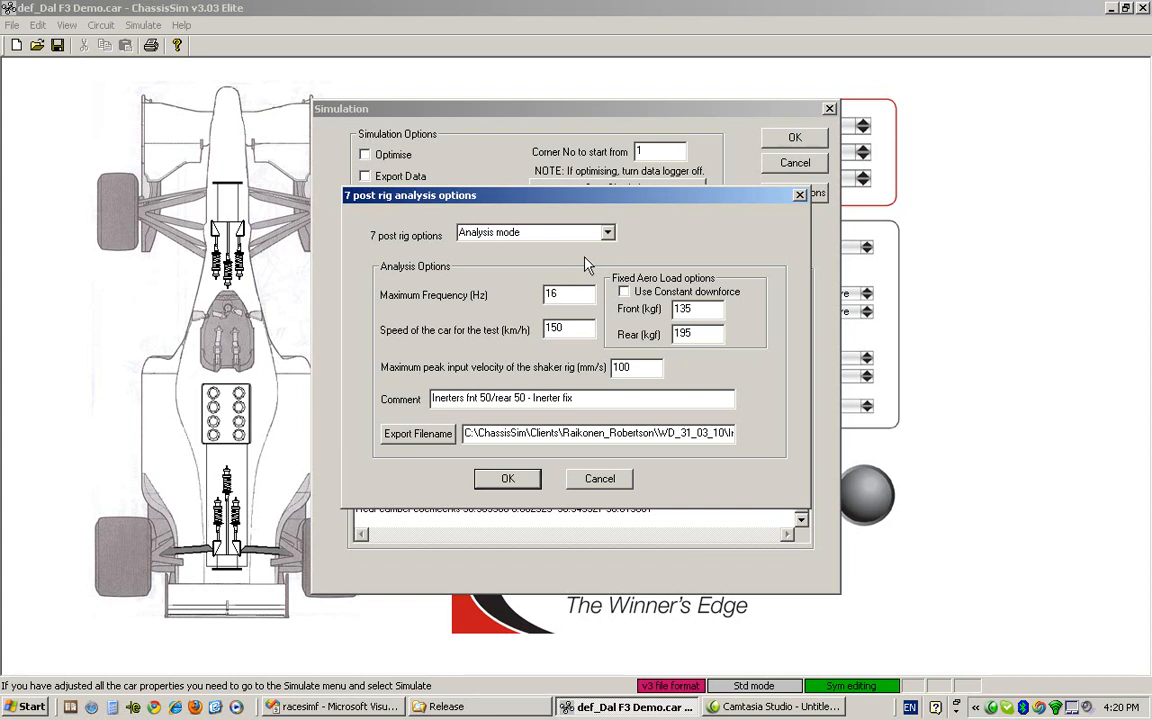
{"action": "left_click", "coordinate": [607, 233]}
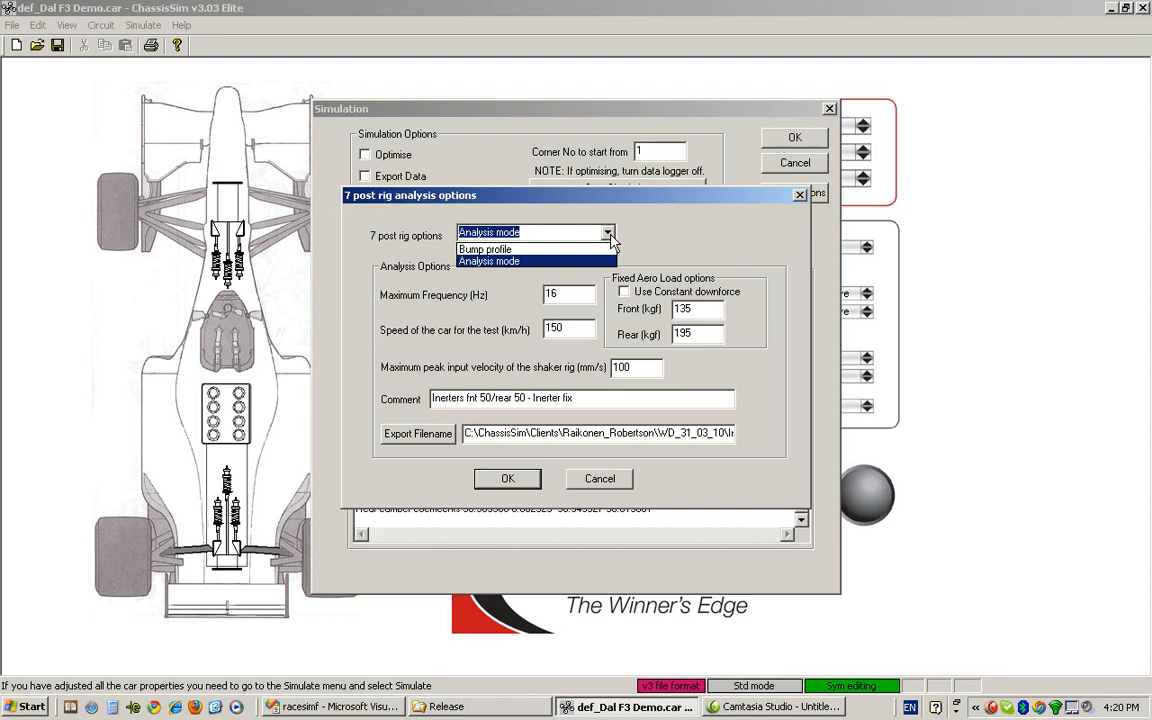
{"action": "left_click", "coordinate": [610, 237]}
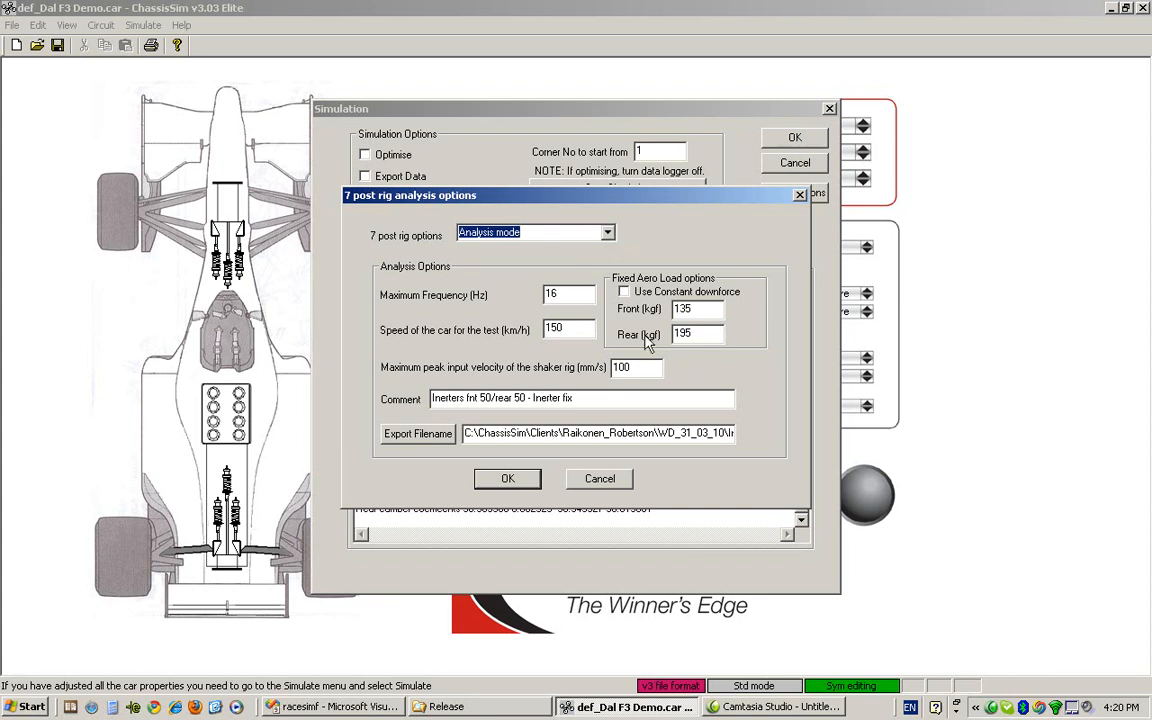
Step: Enable constant downforce with 135 kgf front and 195 kgf rear, and review the frequency, speed and peak input velocity settings
{"action": "double_click", "coordinate": [573, 293]}
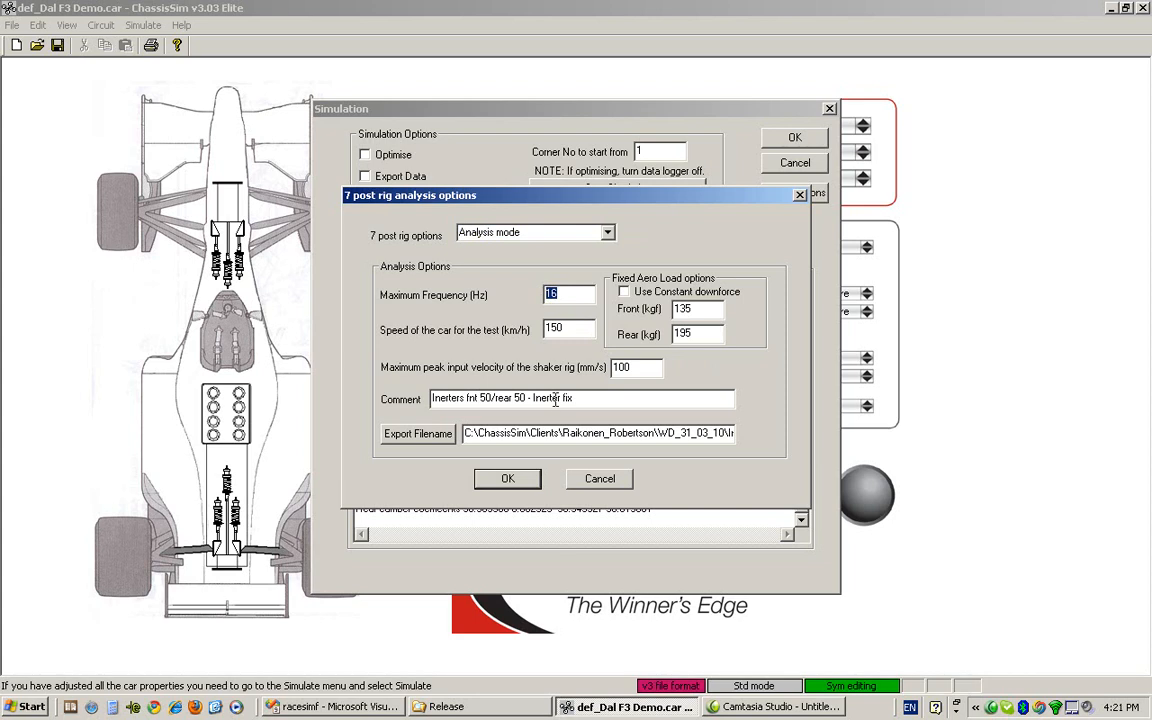
{"action": "key", "text": "Tab"}
{"action": "left_click", "coordinate": [577, 331]}
{"action": "left_click", "coordinate": [630, 292]}
{"action": "left_click", "coordinate": [700, 311]}
{"action": "double_click", "coordinate": [700, 311]}
{"action": "double_click", "coordinate": [701, 338]}
{"action": "left_click", "coordinate": [569, 329]}
{"action": "double_click", "coordinate": [648, 366]}
Step: Replace the rig test comment with "This is a test"
{"action": "key", "text": "Tab"}
{"action": "key", "text": "BackSpace"}
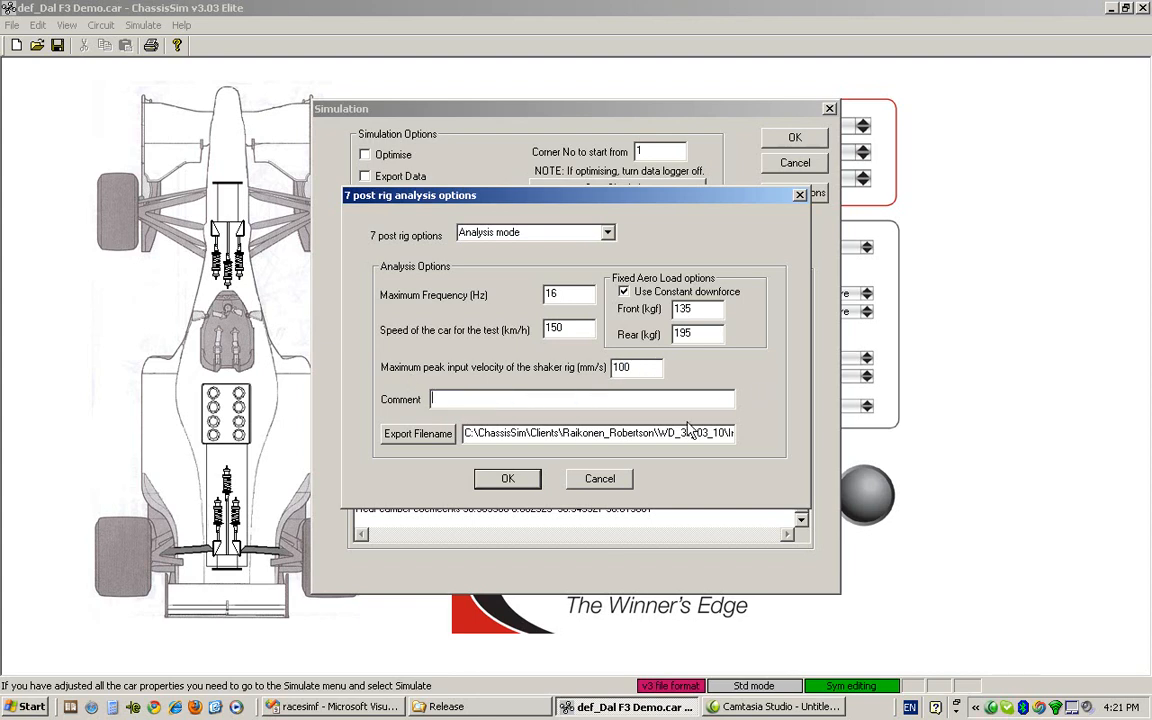
{"action": "type", "text": "This is a test"}
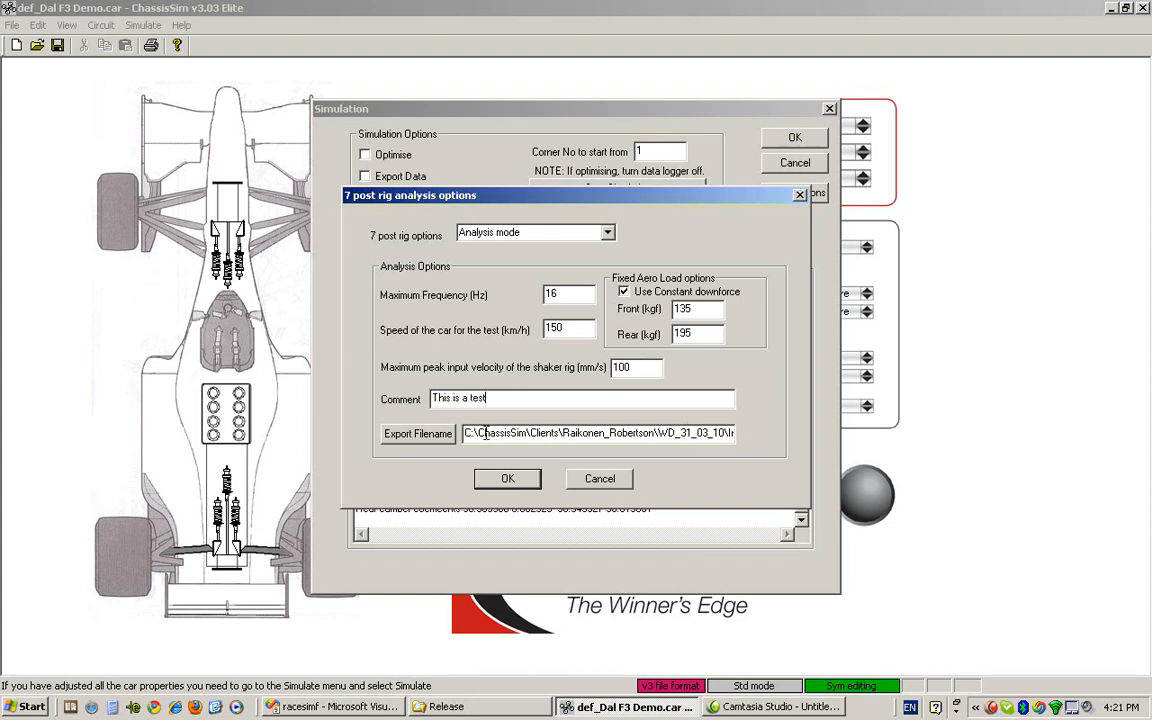
Step: Set the export filename to bode_spd_example and run the 7 post rig analysis
{"action": "left_click", "coordinate": [420, 433]}
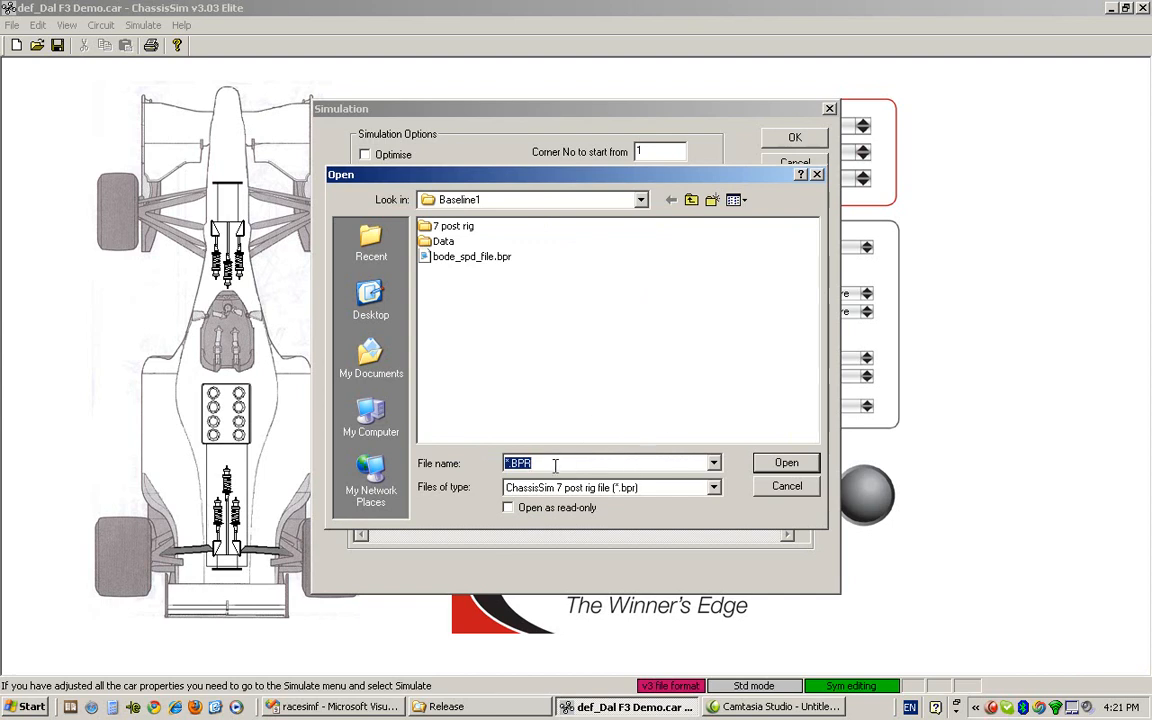
{"action": "key", "text": "BackSpace"}
{"action": "type", "text": "bod"}
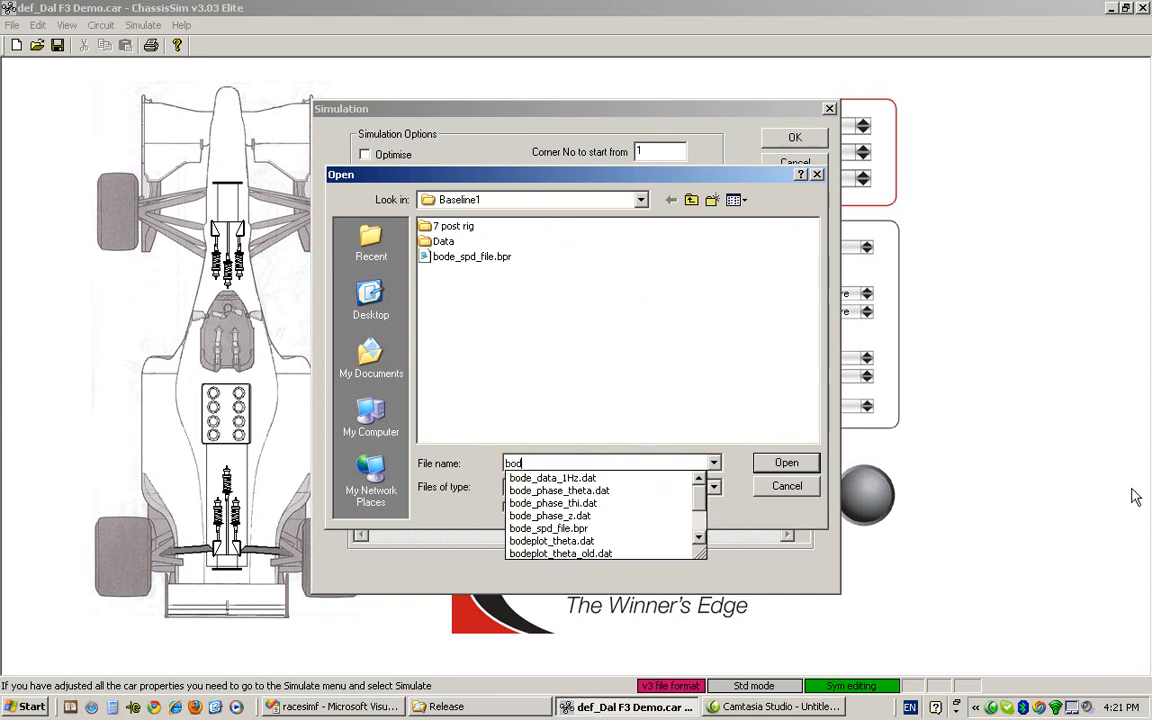
{"action": "type", "text": "e_spd"}
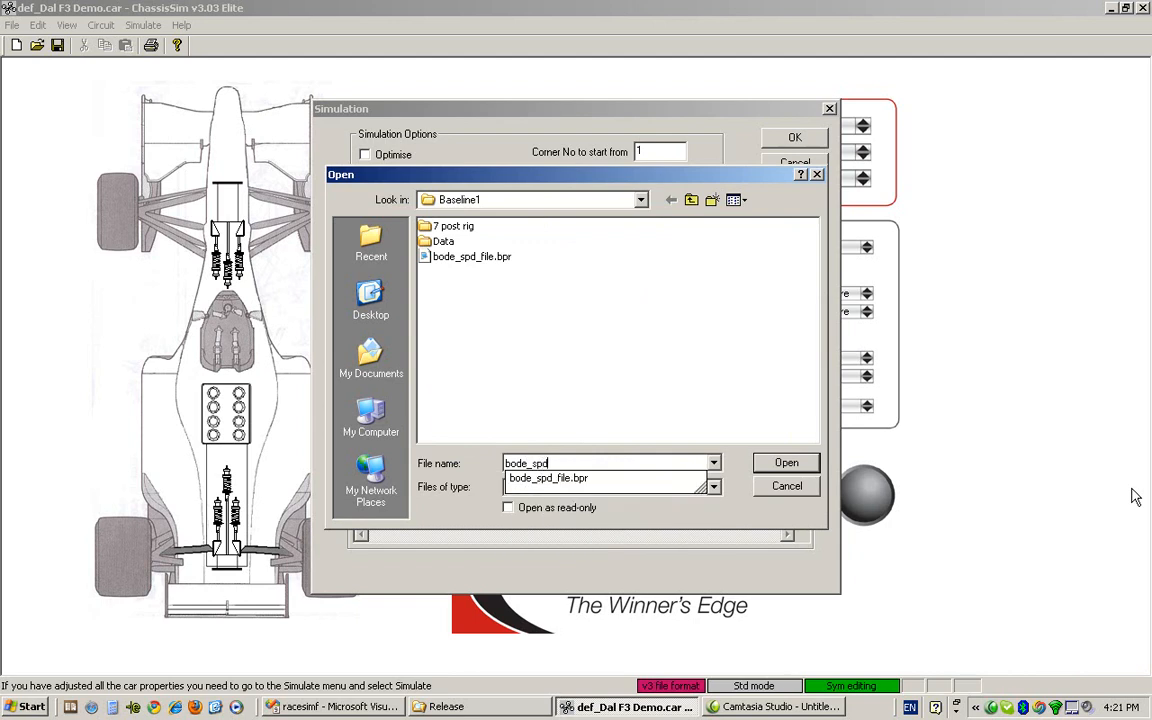
{"action": "type", "text": "_example"}
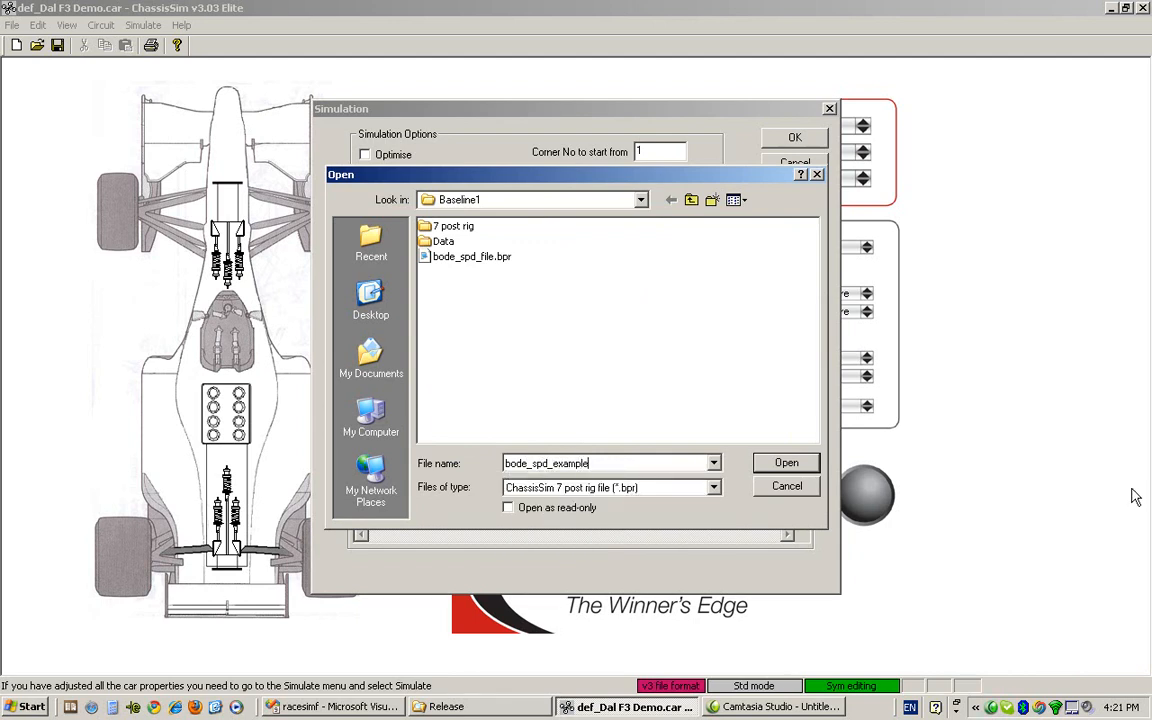
{"action": "key", "text": "Return"}
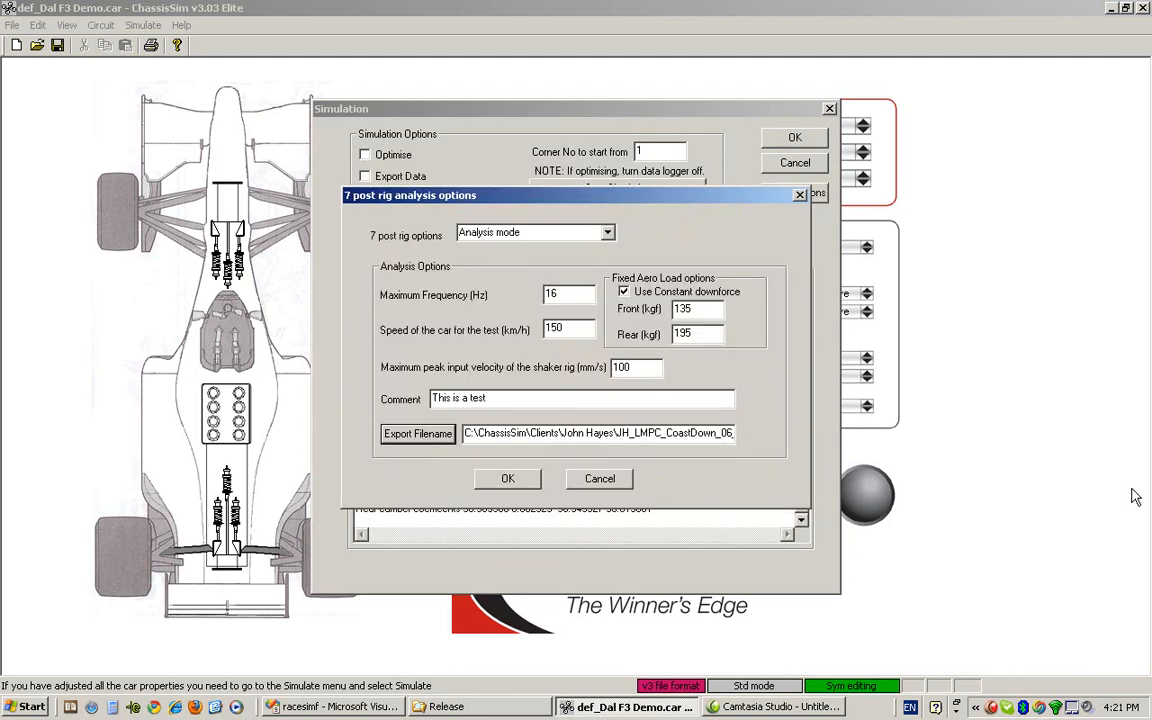
{"action": "left_click", "coordinate": [507, 480]}
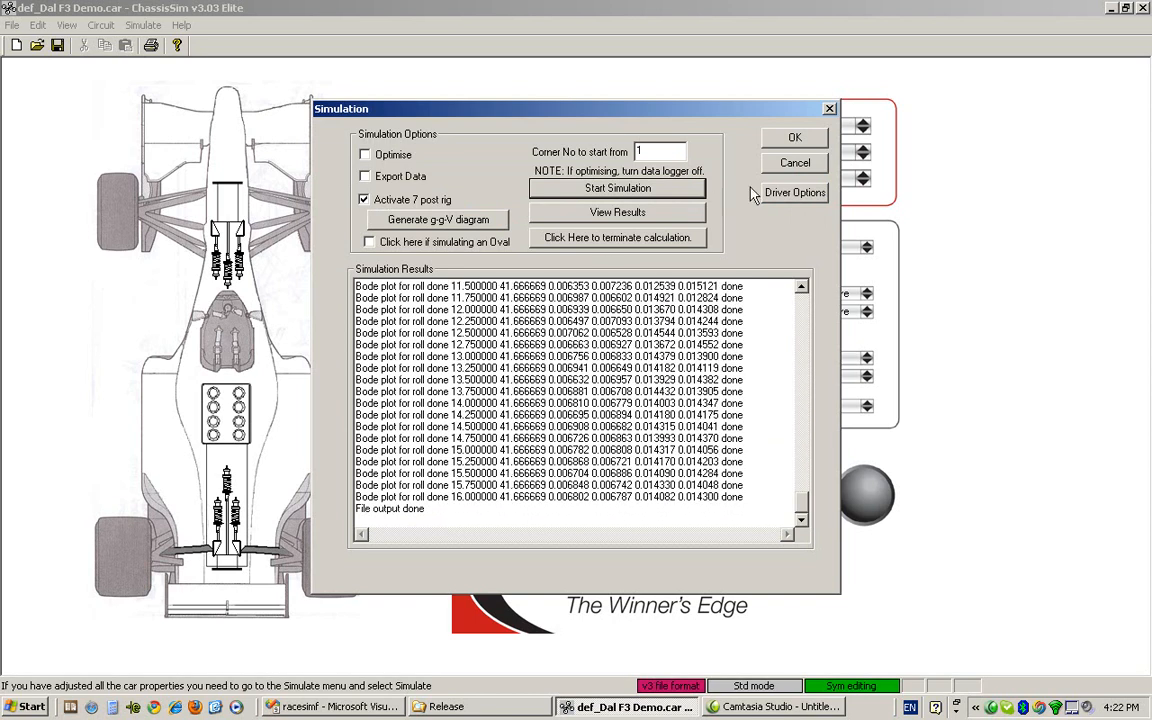
Step: Close the simulation window and load bode_spd_example.bpr into the 7 post rig analysis results
{"action": "left_click", "coordinate": [796, 163]}
{"action": "left_click", "coordinate": [145, 26]}
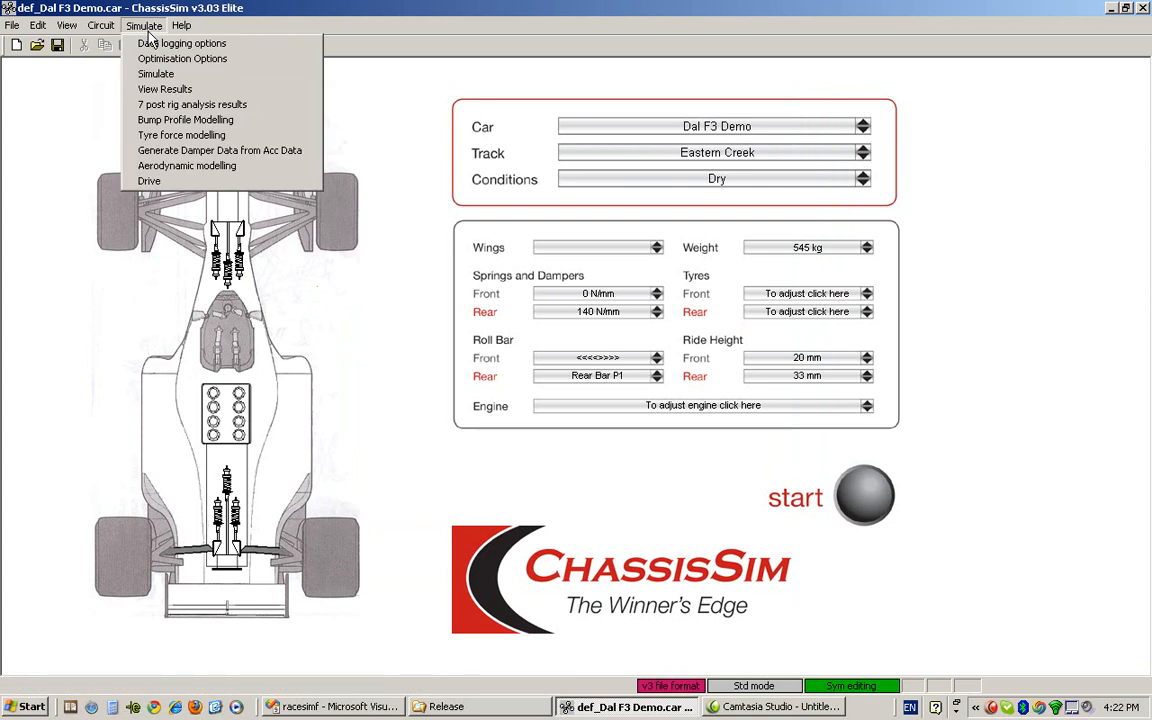
{"action": "left_click", "coordinate": [150, 104]}
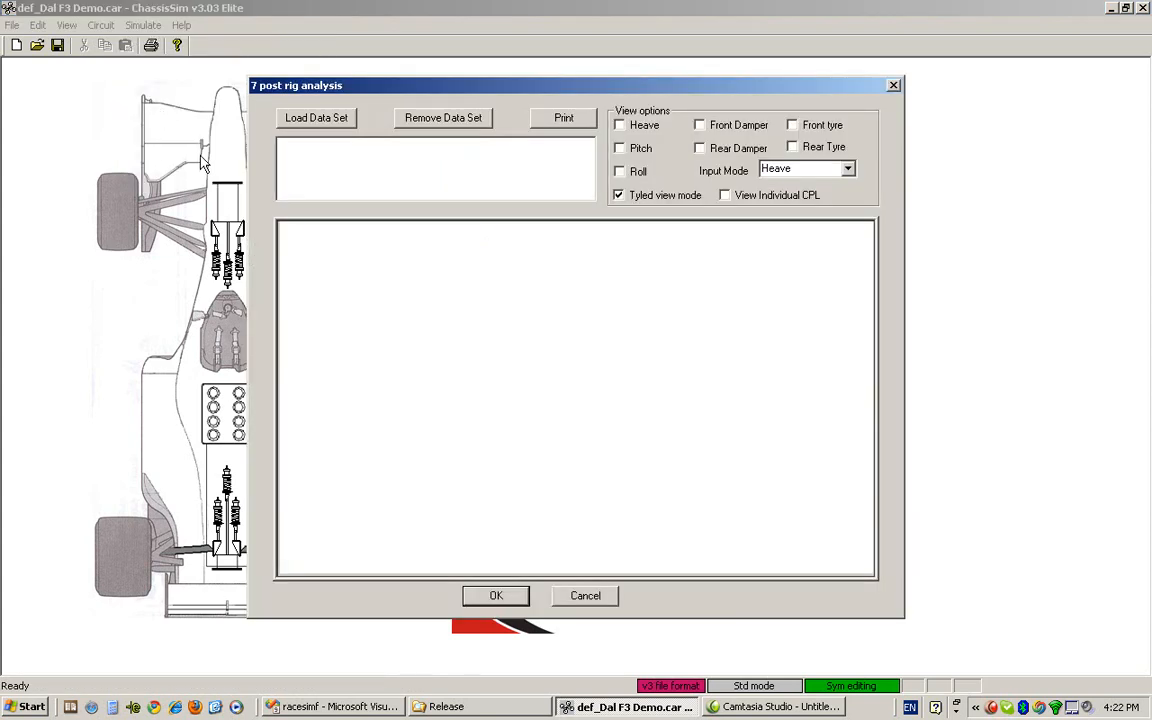
{"action": "left_click", "coordinate": [318, 118]}
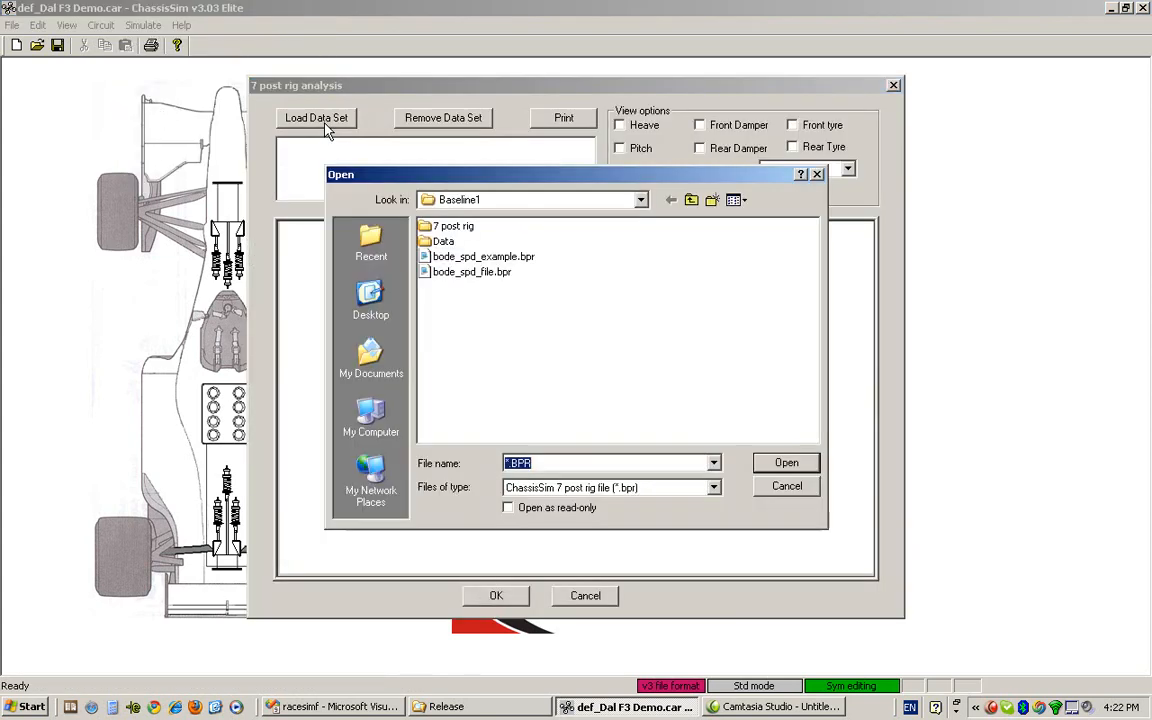
{"action": "left_click", "coordinate": [505, 258]}
{"action": "double_click", "coordinate": [470, 256]}
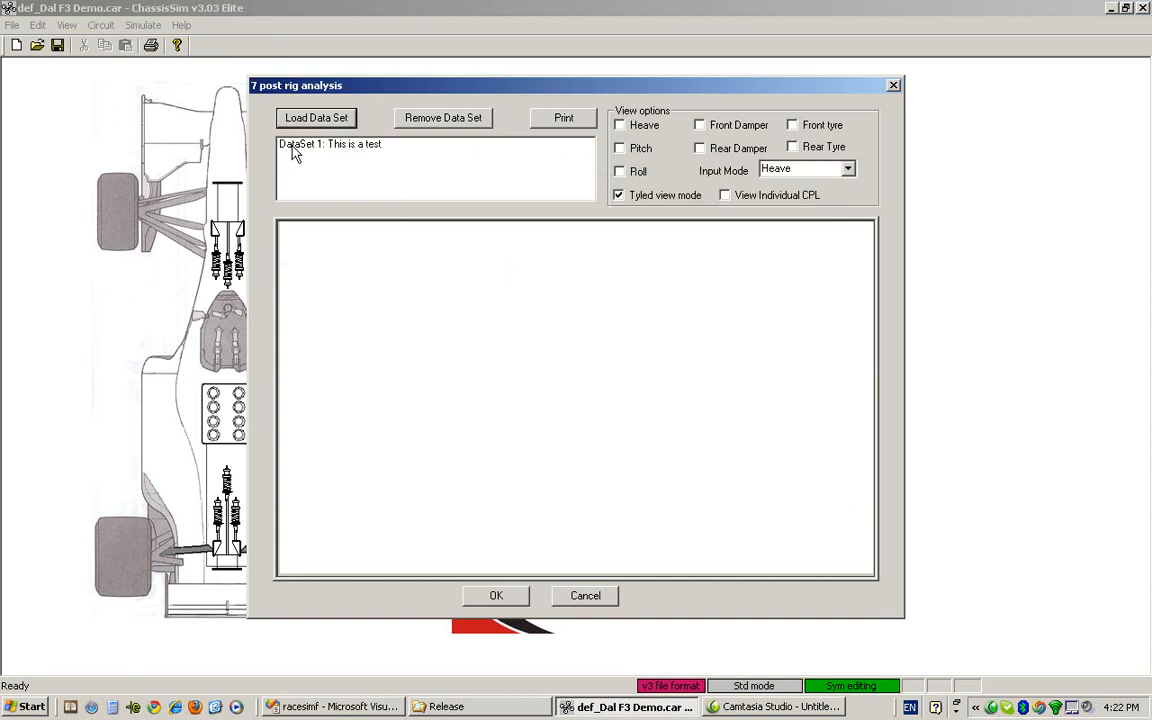
Step: Display the heave and pitch response plots and place the frequency cursor at about 4.33 Hz
{"action": "left_click", "coordinate": [621, 125]}
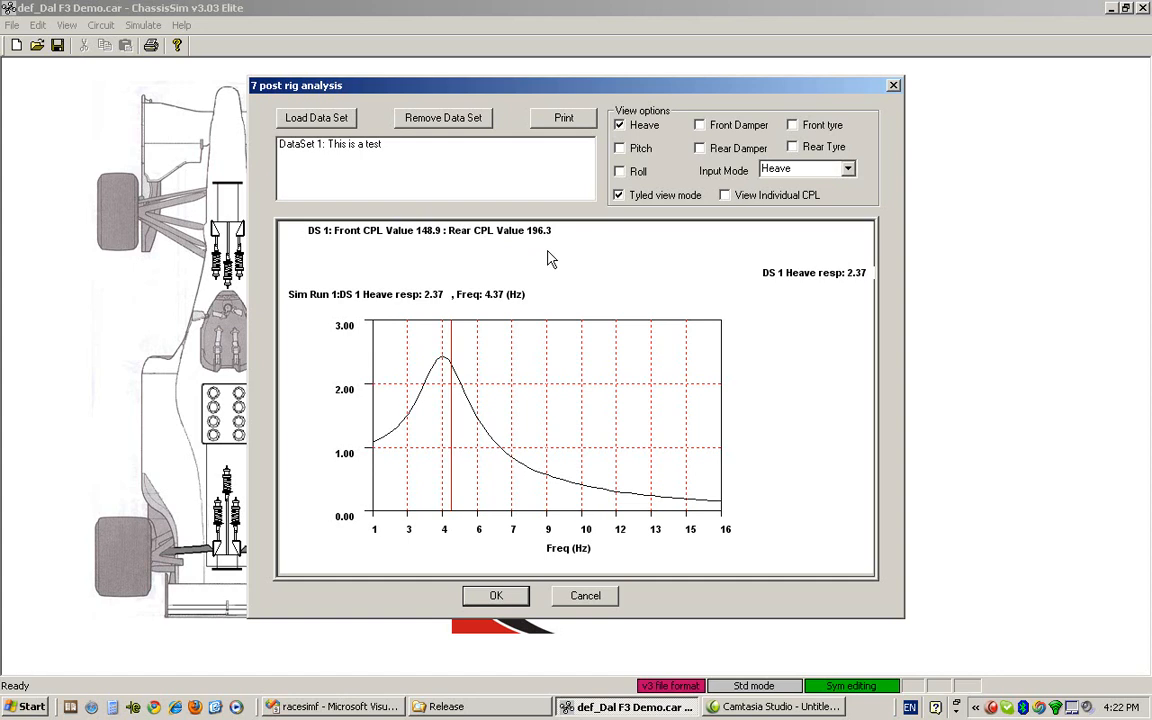
{"action": "left_click", "coordinate": [619, 148]}
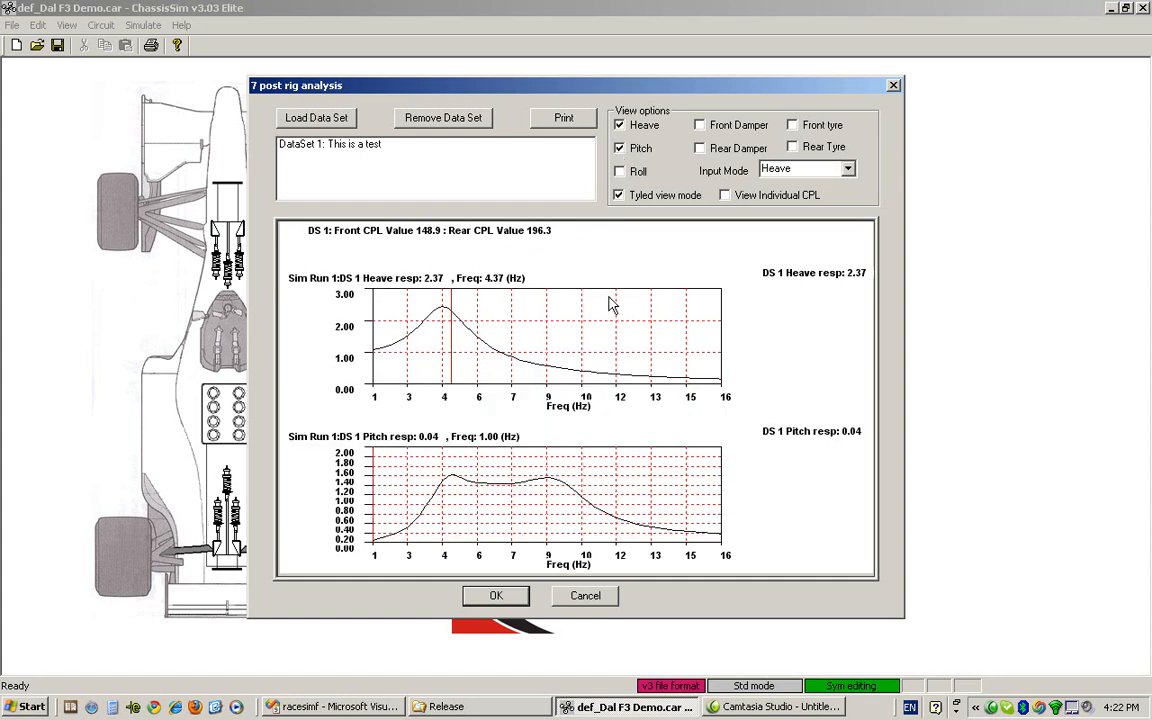
{"action": "left_click", "coordinate": [446, 515]}
{"action": "left_click", "coordinate": [449, 515]}
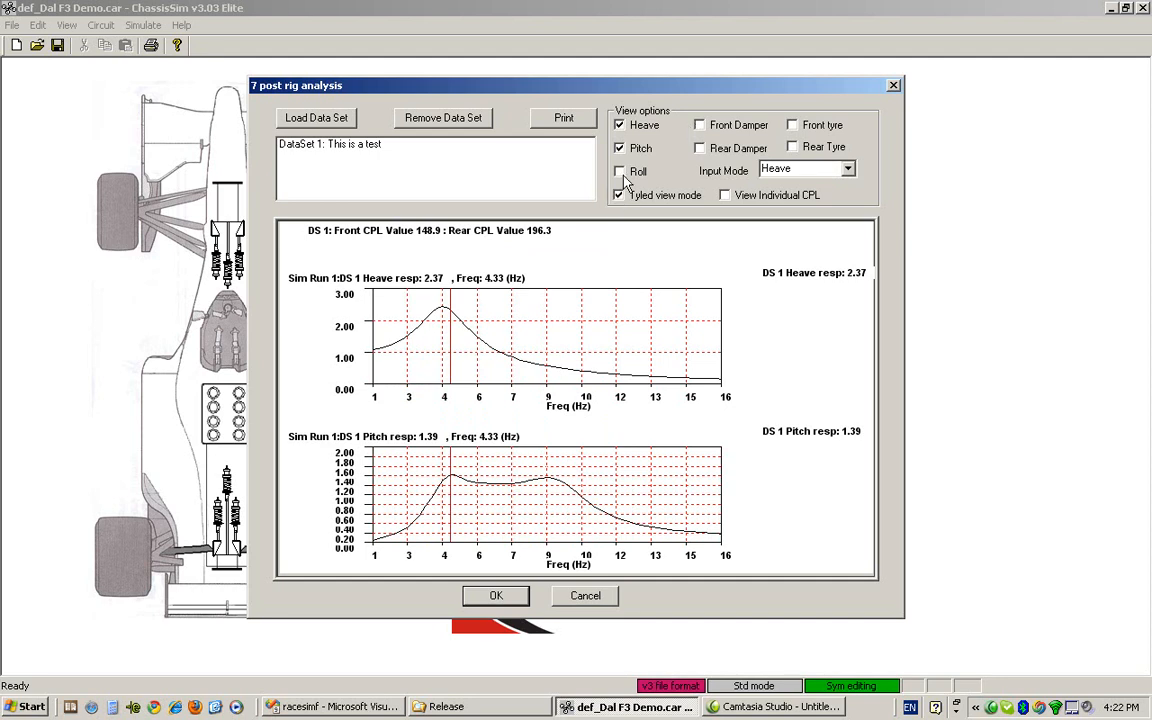
Step: Examine the front and rear damper and tyre response plots and hide them again
{"action": "left_click", "coordinate": [699, 125]}
{"action": "left_click", "coordinate": [700, 149]}
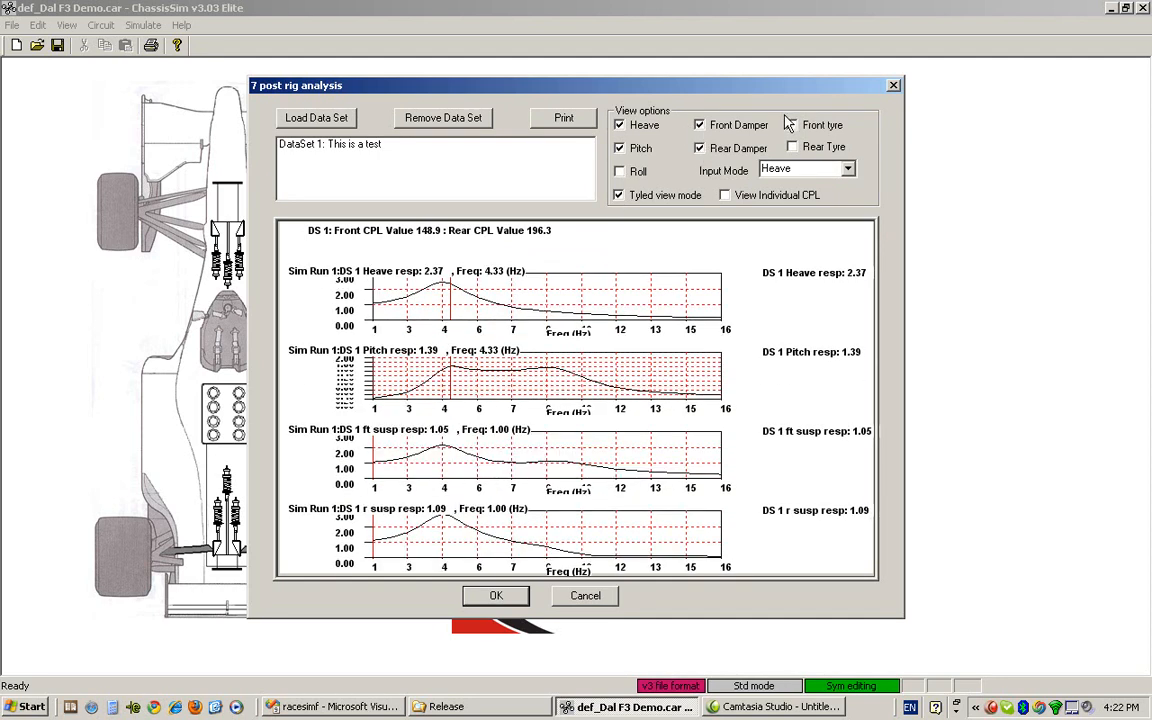
{"action": "left_click", "coordinate": [792, 125]}
{"action": "left_click", "coordinate": [793, 147]}
{"action": "left_click", "coordinate": [792, 125]}
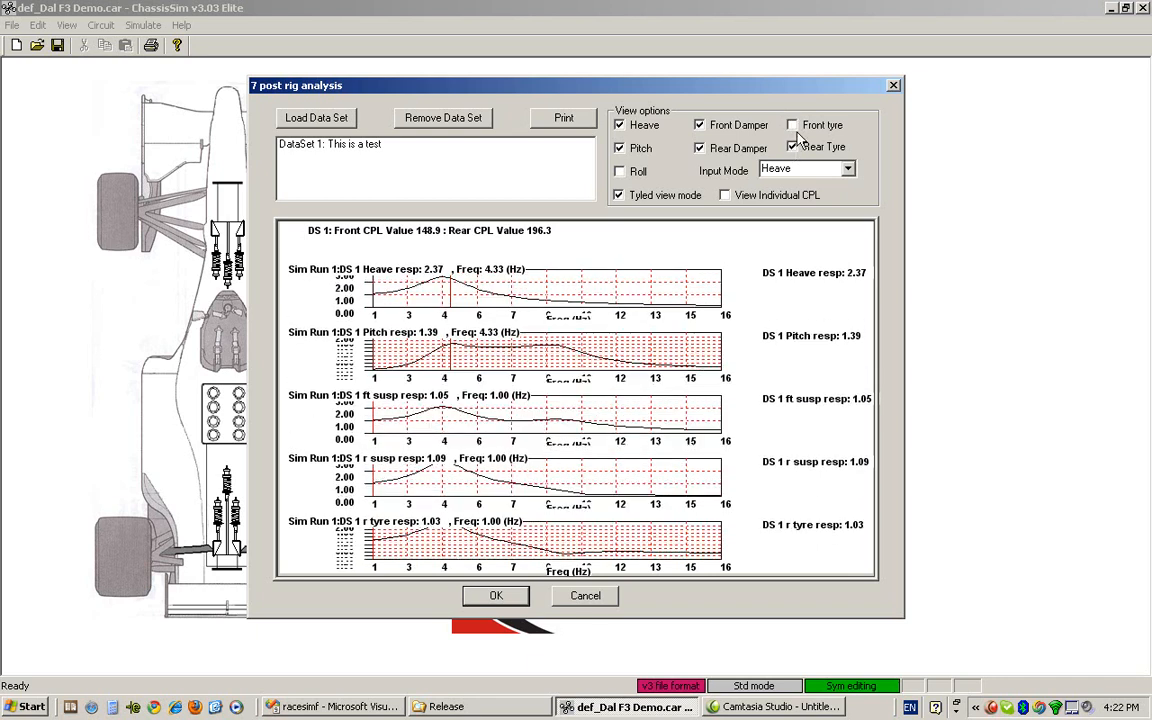
{"action": "left_click", "coordinate": [793, 147]}
{"action": "left_click", "coordinate": [699, 148]}
{"action": "left_click", "coordinate": [699, 125]}
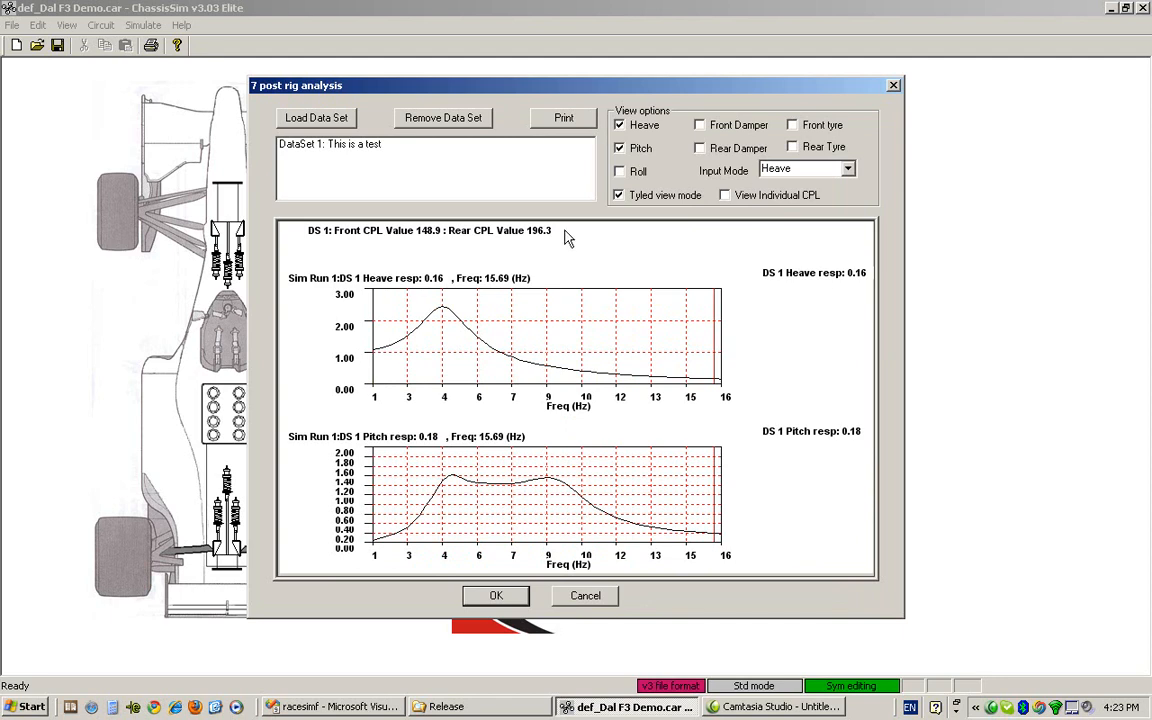
Step: Examine the heave and pitch responses at about 4.14 Hz without printing, and close the 7 post rig analysis
{"action": "left_click", "coordinate": [565, 118]}
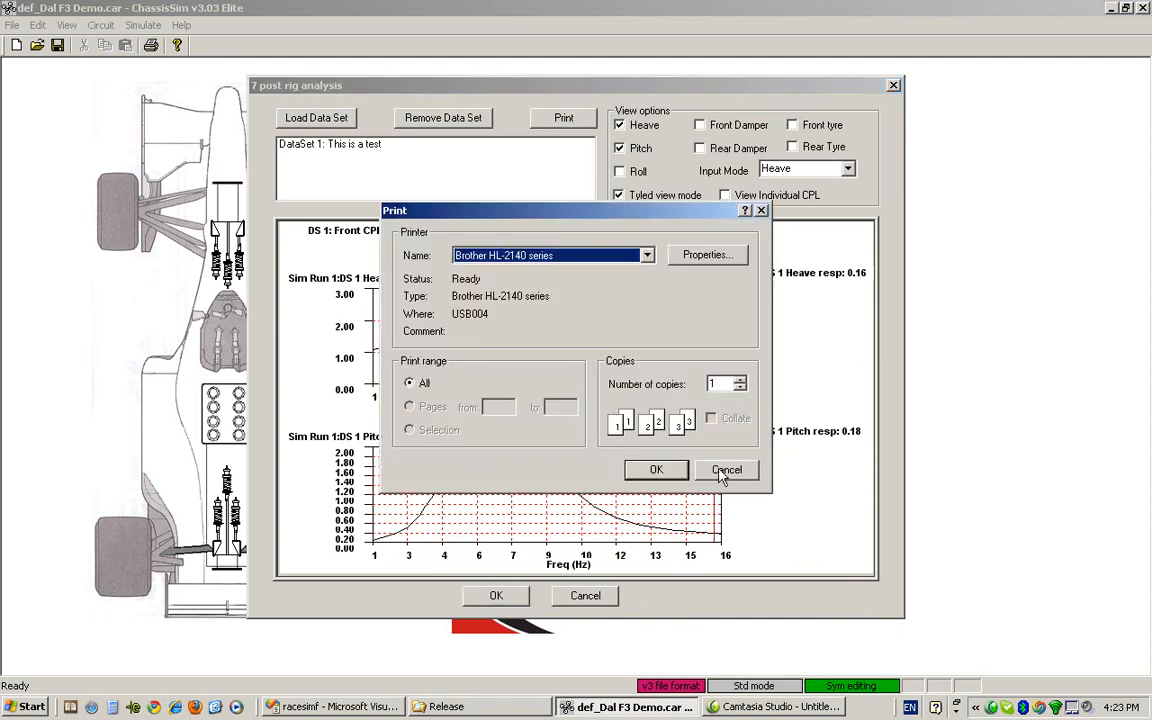
{"action": "left_click", "coordinate": [727, 470]}
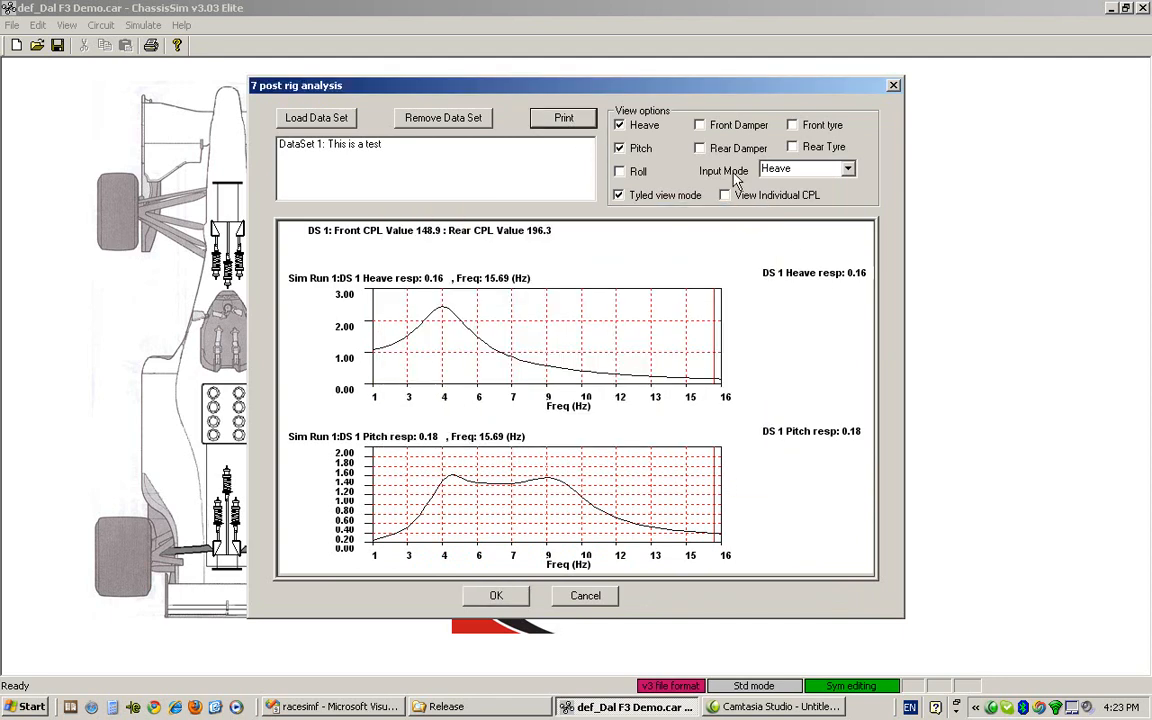
{"action": "left_click", "coordinate": [345, 152]}
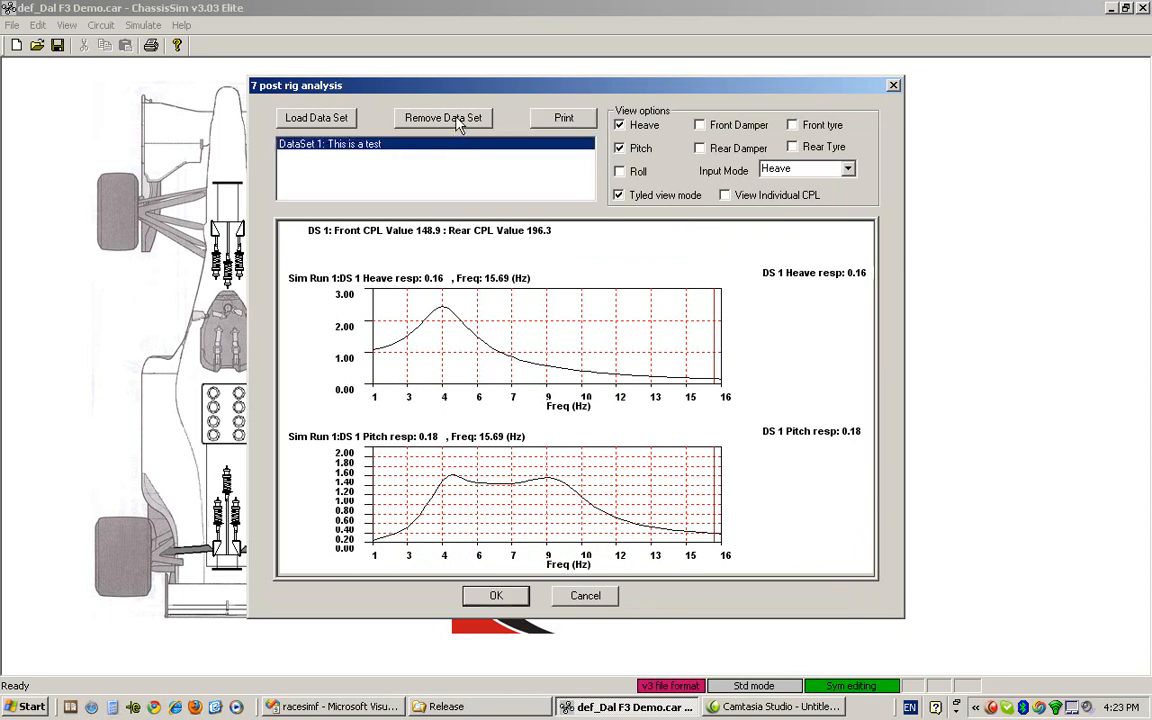
{"action": "left_click", "coordinate": [421, 363]}
{"action": "left_click_drag", "start_coordinate": [421, 363], "coordinate": [445, 345]}
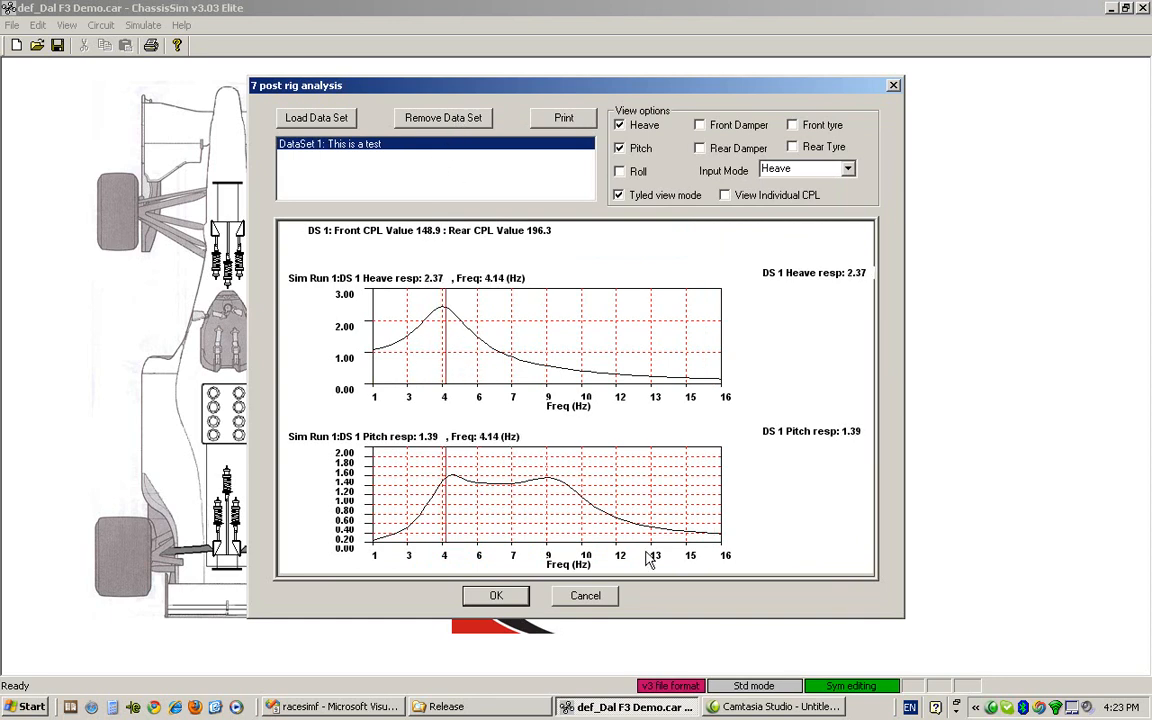
{"action": "left_click", "coordinate": [582, 595]}
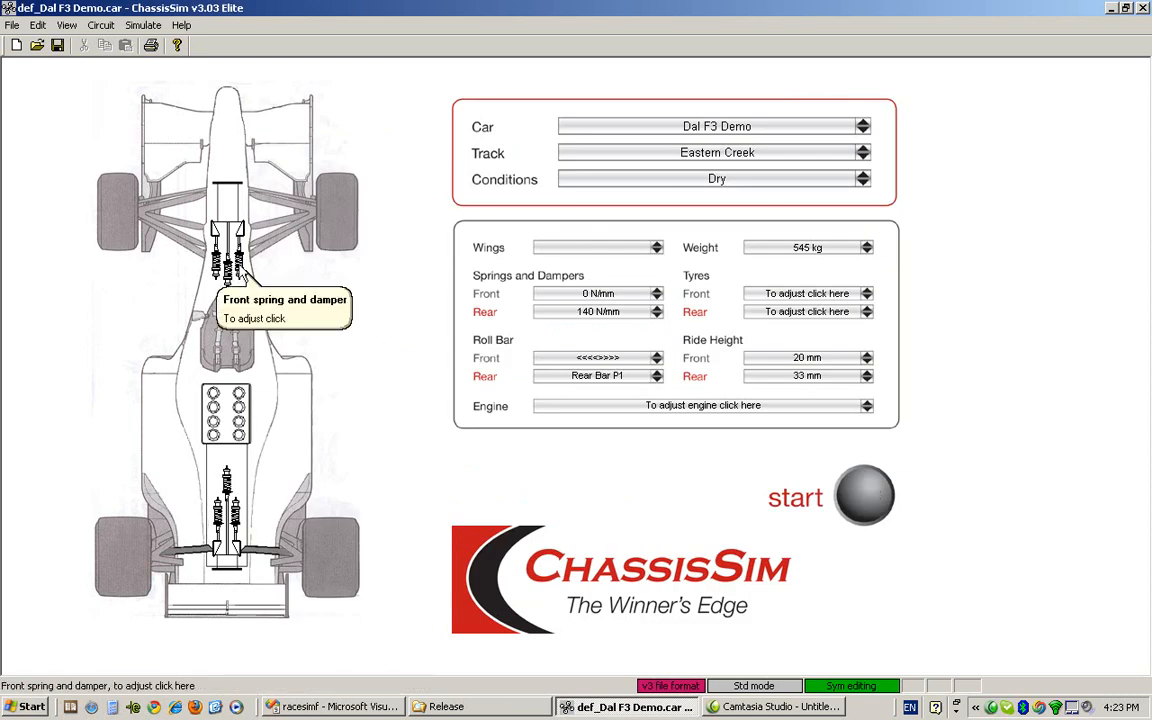
Step: Review the front third spring's properties and the 7 post rig activation option in the simulation window
{"action": "left_click", "coordinate": [212, 262]}
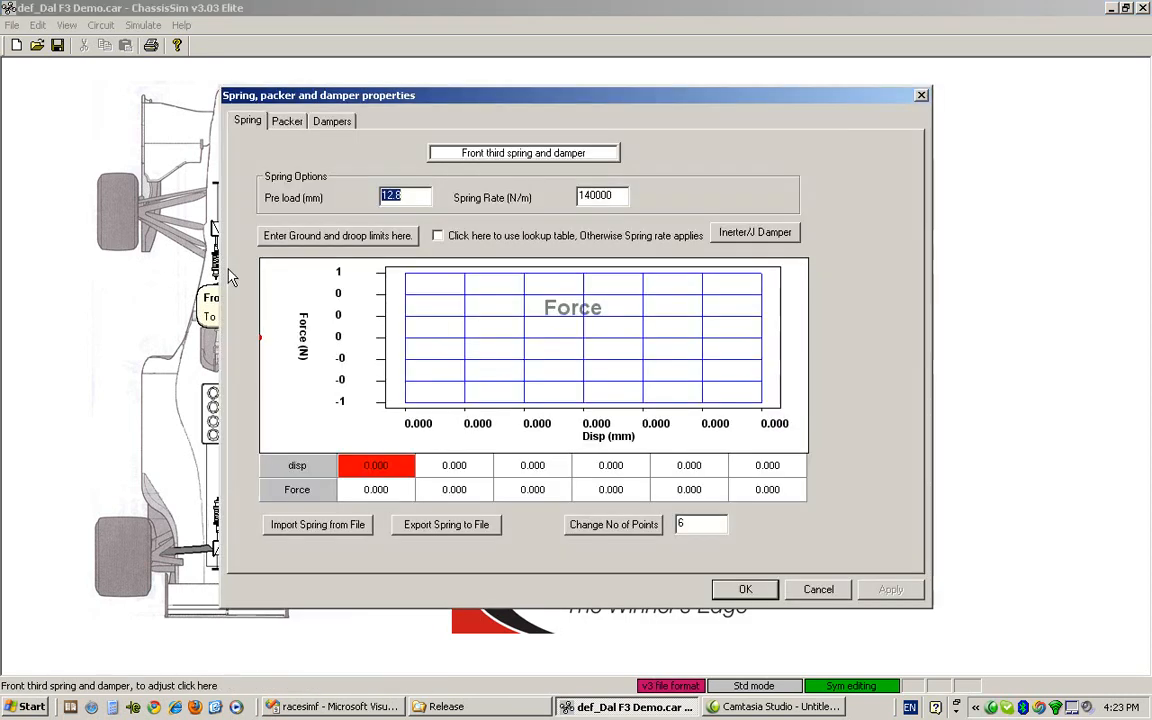
{"action": "left_click", "coordinate": [588, 195]}
{"action": "key", "text": "Return"}
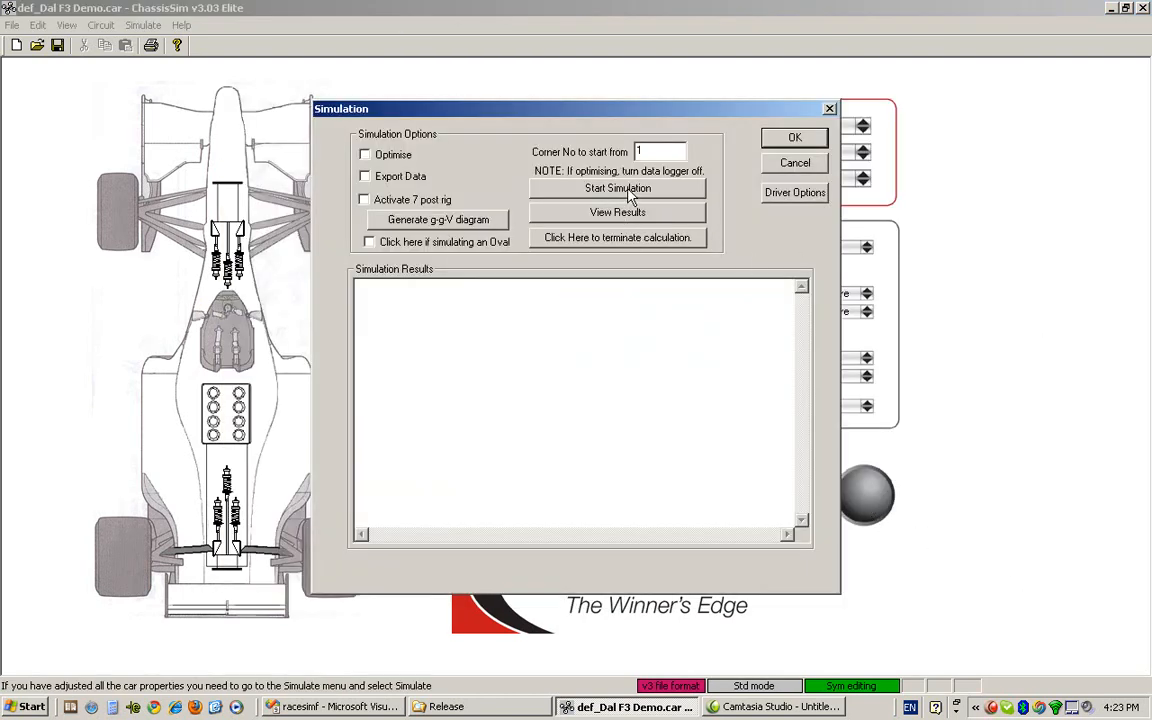
{"action": "left_click", "coordinate": [365, 199]}
{"action": "left_click", "coordinate": [797, 165]}
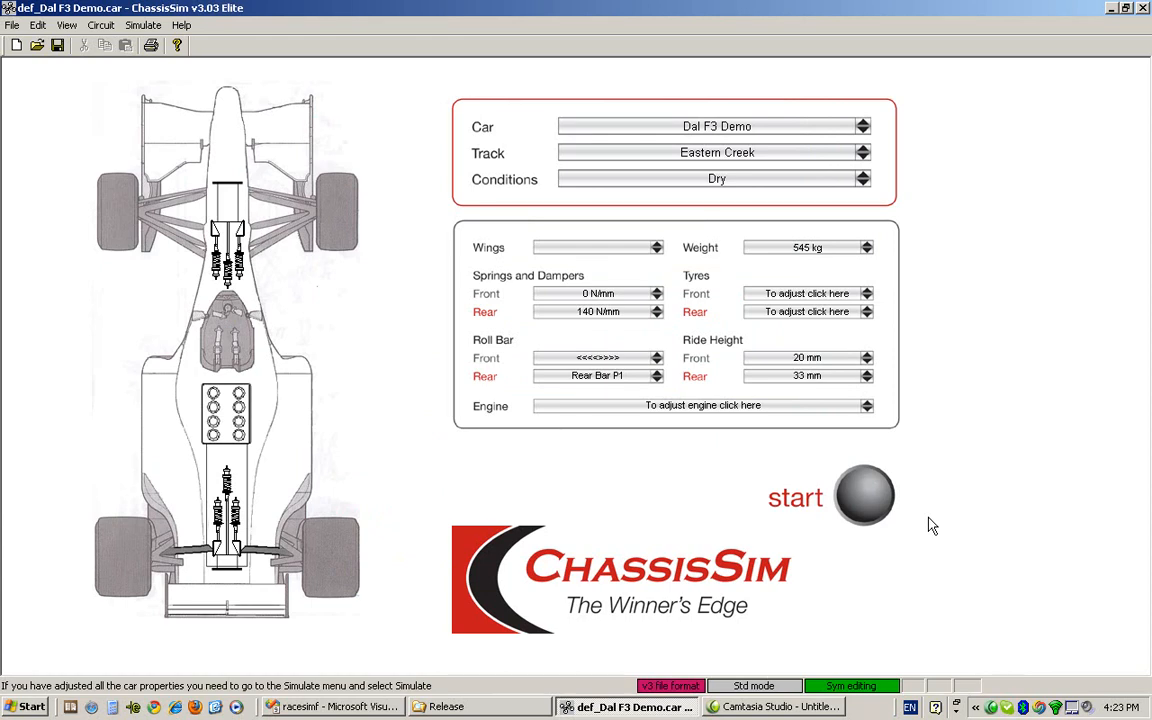
Step: Load bode_spd_example.bpr into the 7 post rig analysis again and display its heave response plot
{"action": "left_click", "coordinate": [143, 25]}
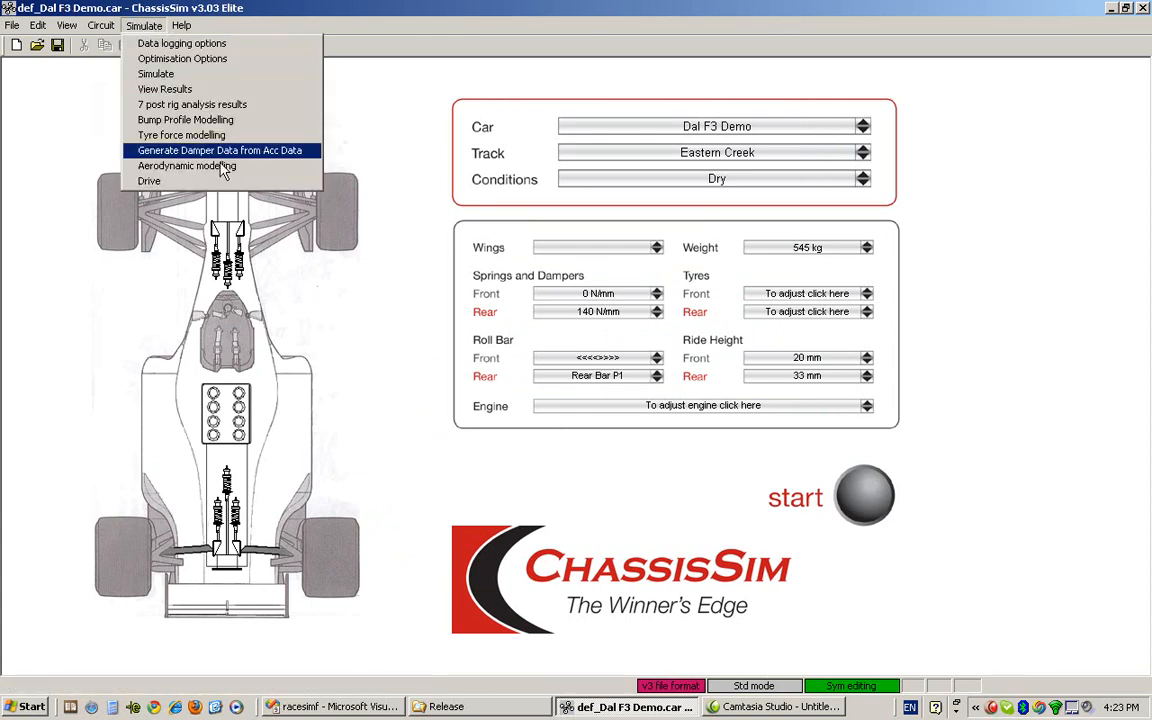
{"action": "left_click", "coordinate": [222, 104]}
{"action": "left_click", "coordinate": [312, 119]}
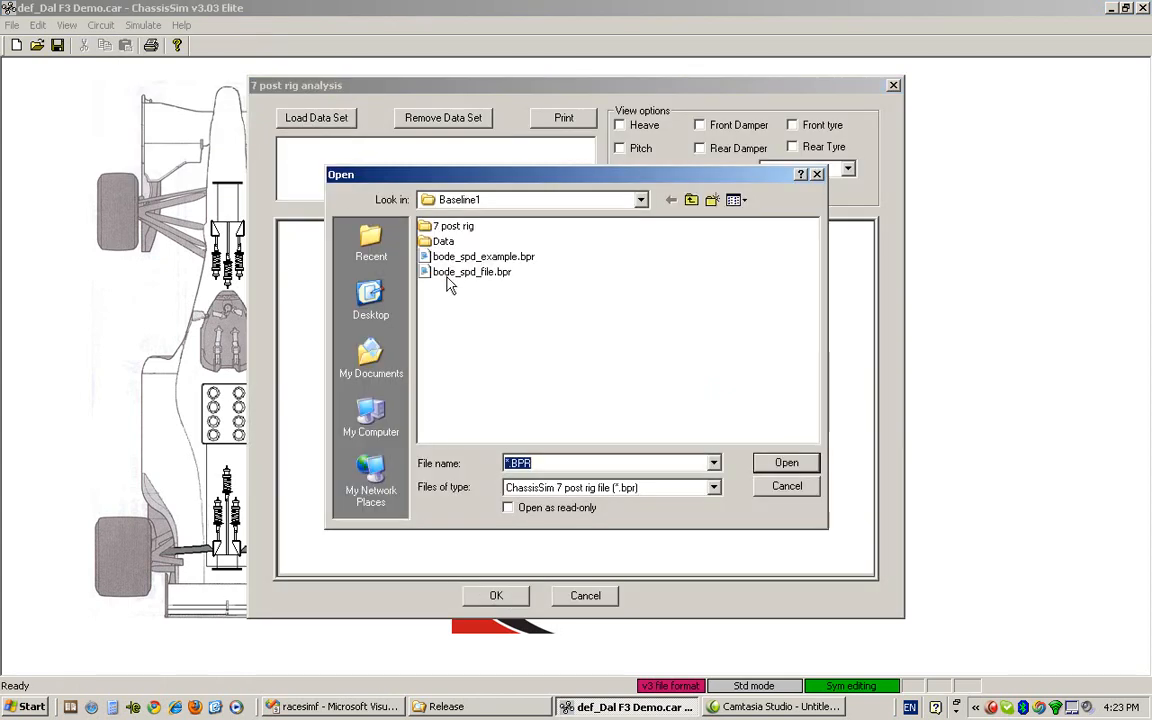
{"action": "double_click", "coordinate": [493, 258]}
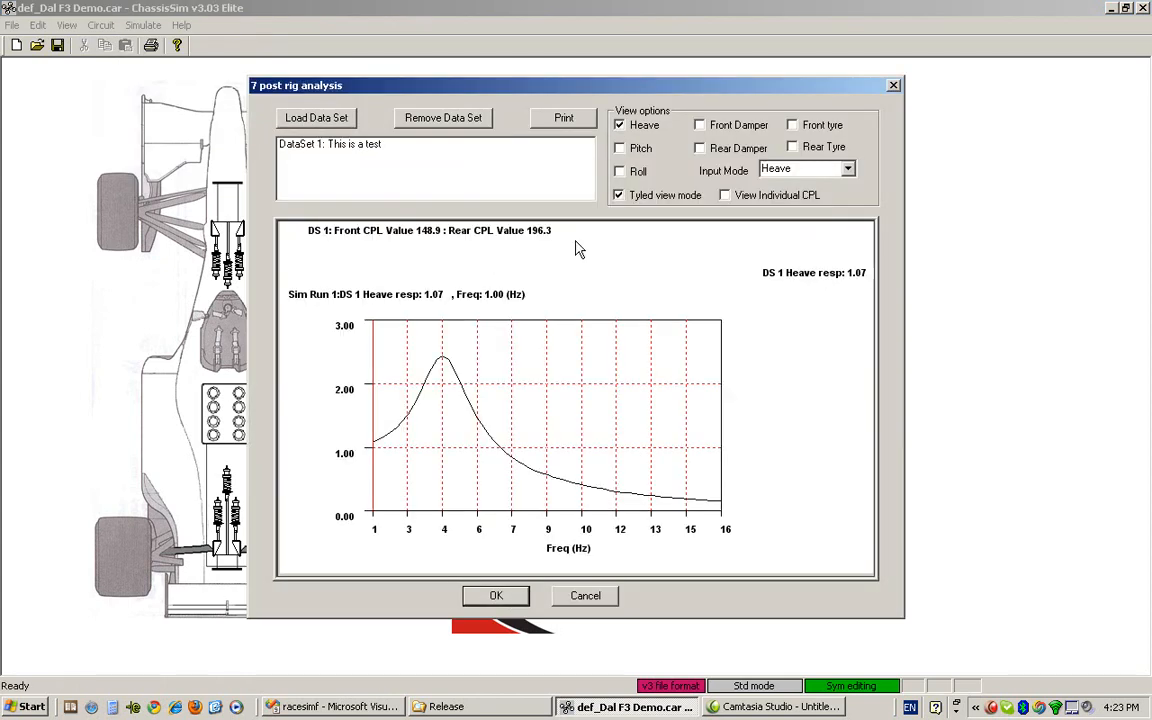